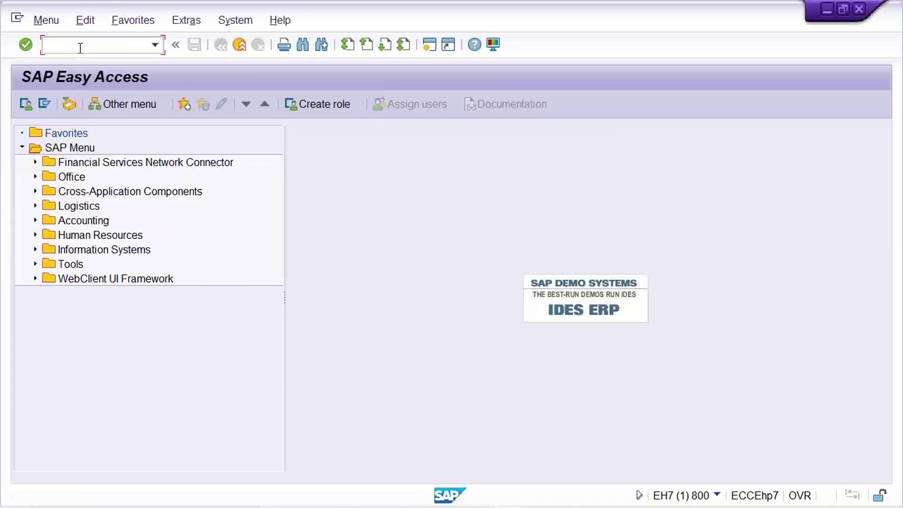
- Open transaction OBC4 and replace the name of field status variant 0001 with "IDES Group", copied from variant 1000
text(OBC4)
key(Return)
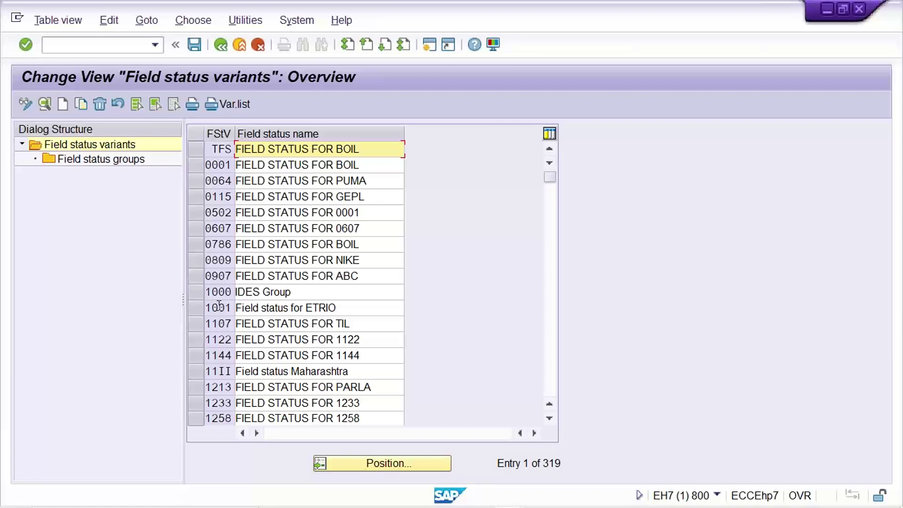
click(193, 165)
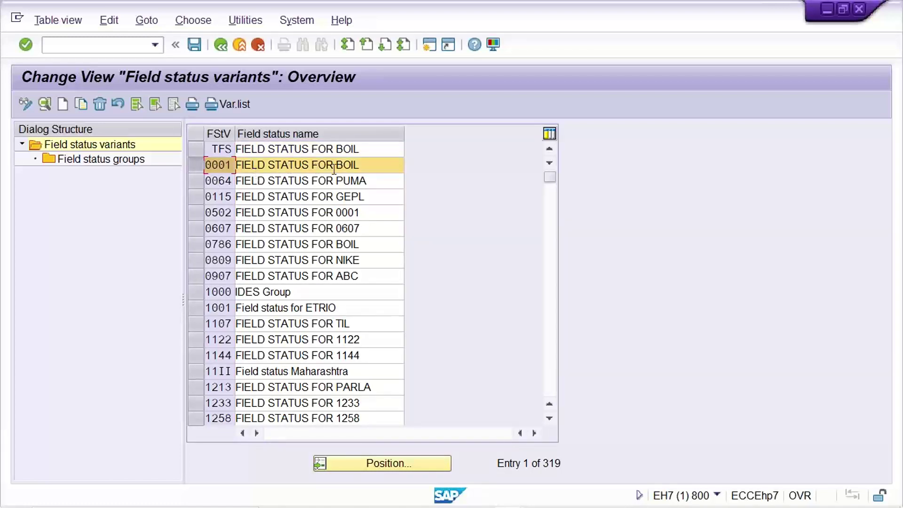
click(371, 167)
drag(361, 167, 235, 165)
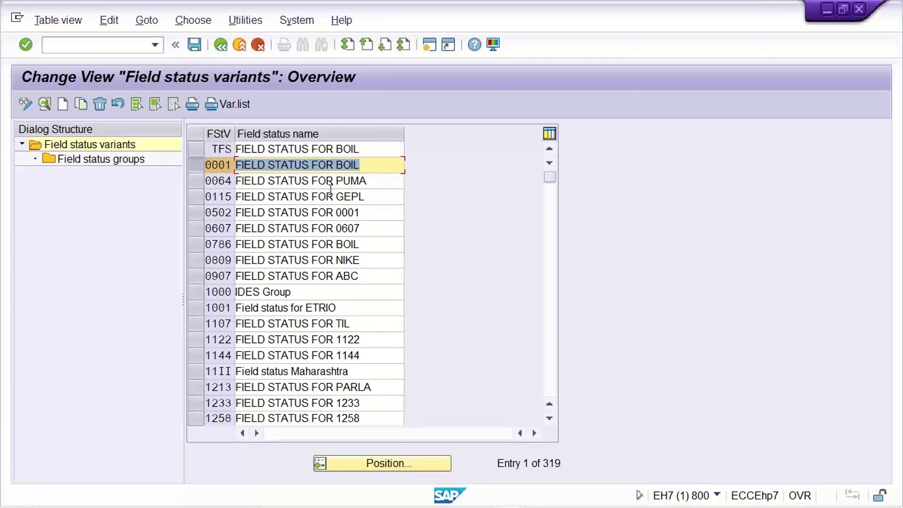
click(300, 293)
drag(300, 293, 219, 294)
key(ctrl+c)
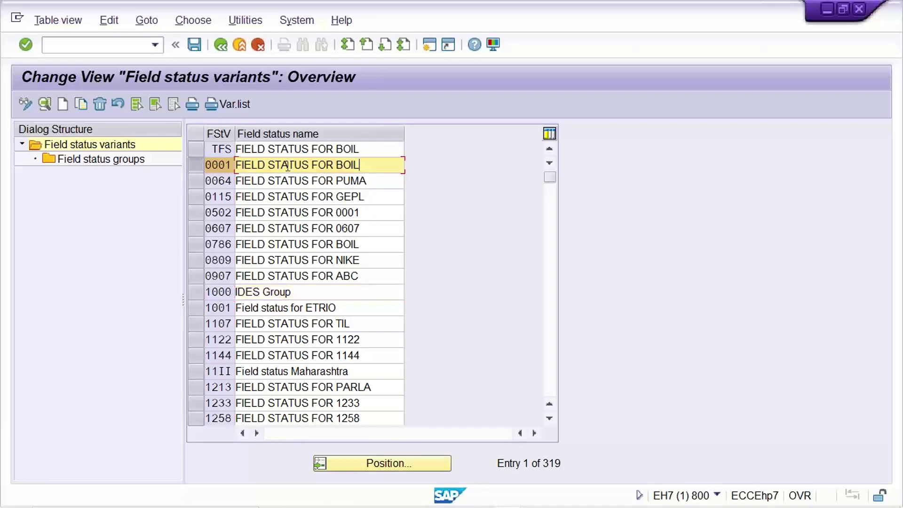
drag(360, 167, 198, 169)
key(Delete)
key(ctrl+v)
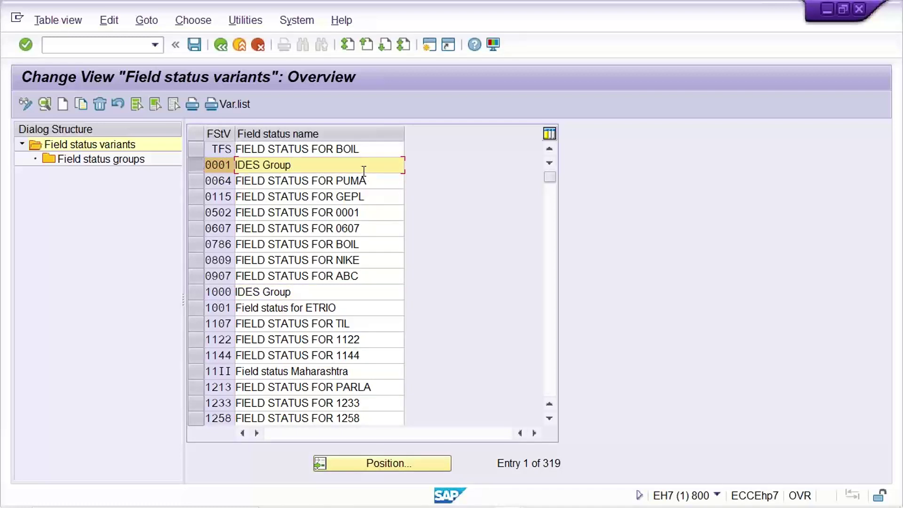
- Change variant 0001's name to "IDES Field Status Group" and save it under the TATA MOTOR customizing request
click(263, 165)
text(Field Status Group)
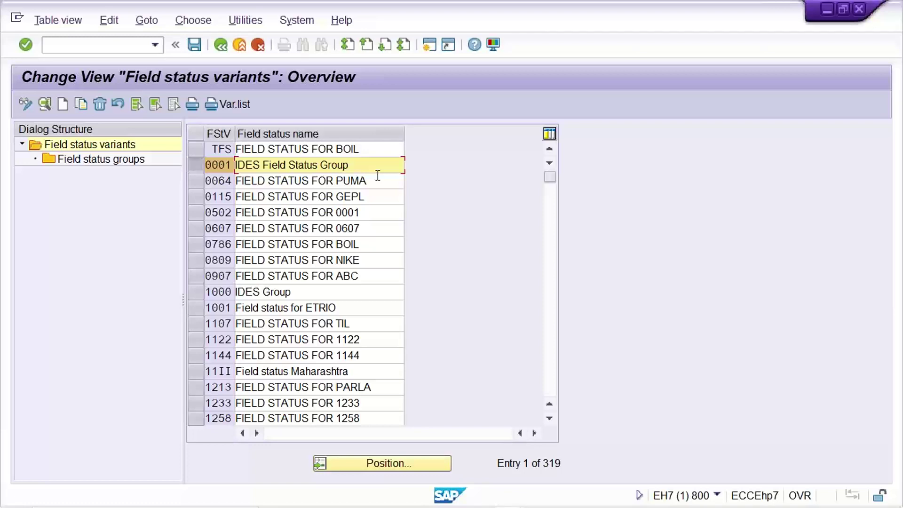
key(Return)
key(ctrl+s)
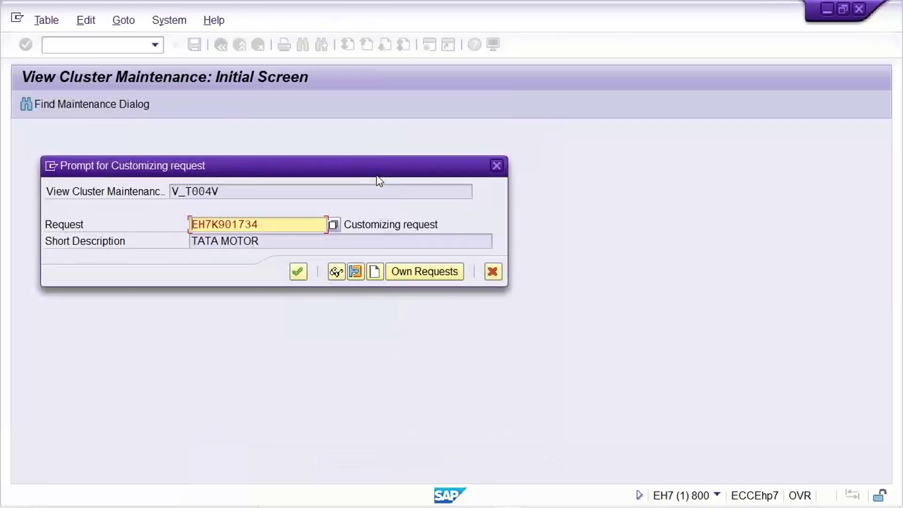
key(Return)
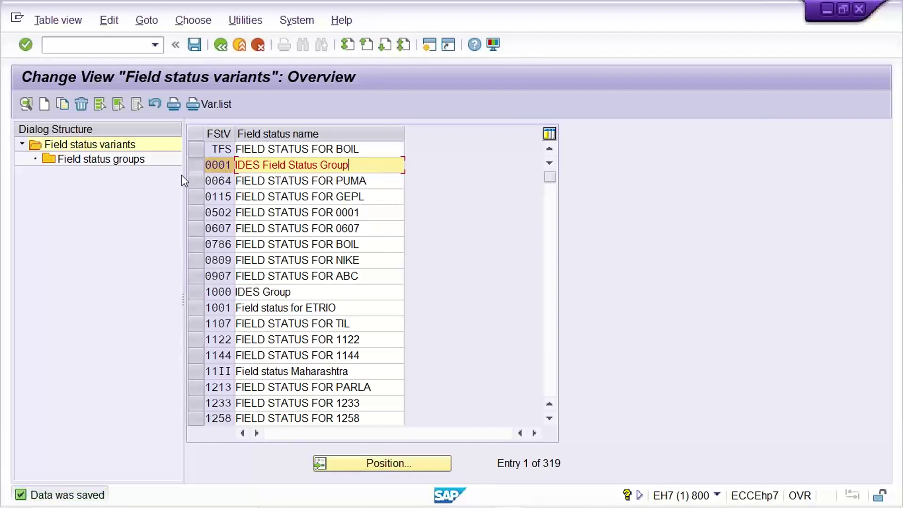
- Copy field status variant 0001 as TM22, named "TATA MOTOR", including all dependent entries
click(196, 165)
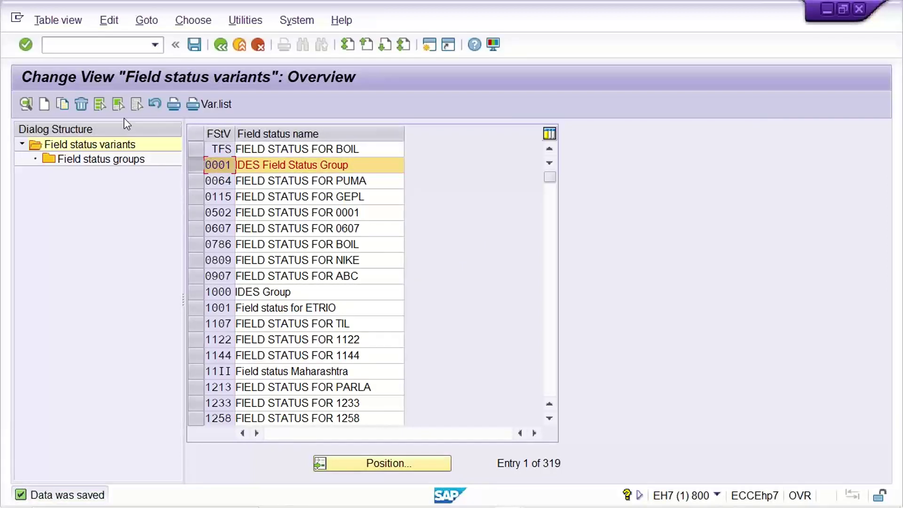
click(64, 104)
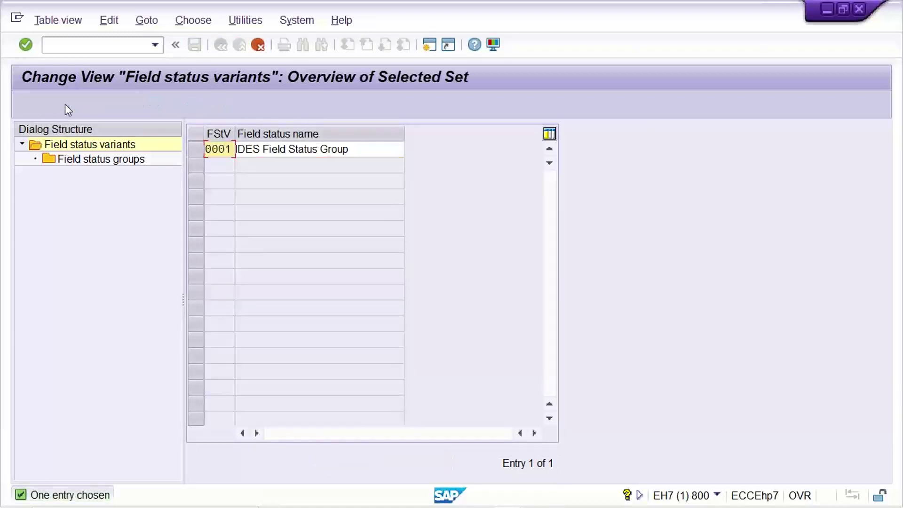
text(TM22)
key(Tab)
key(shift+End)
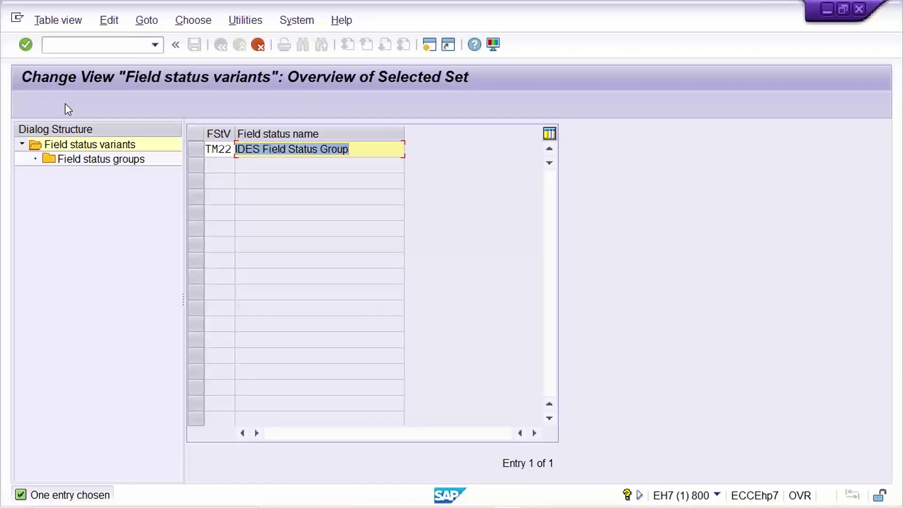
text(TATA)
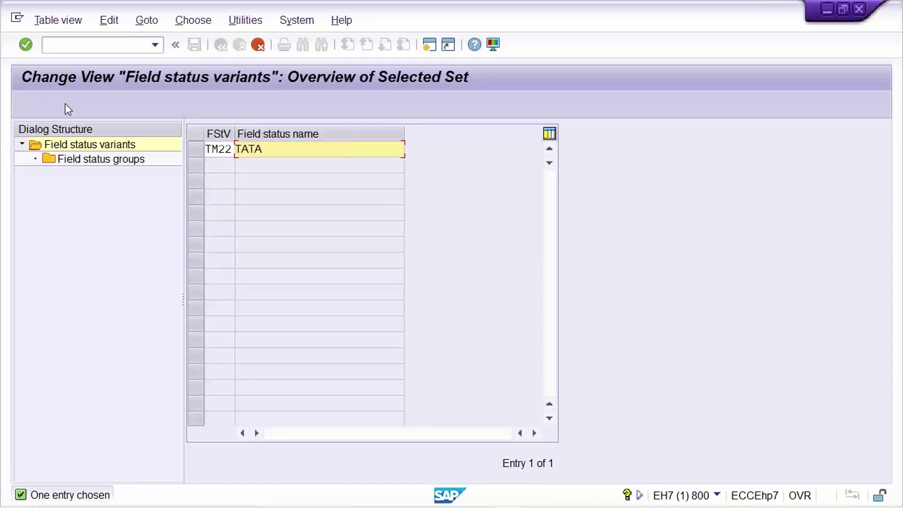
text( MOTOR)
key(Return)
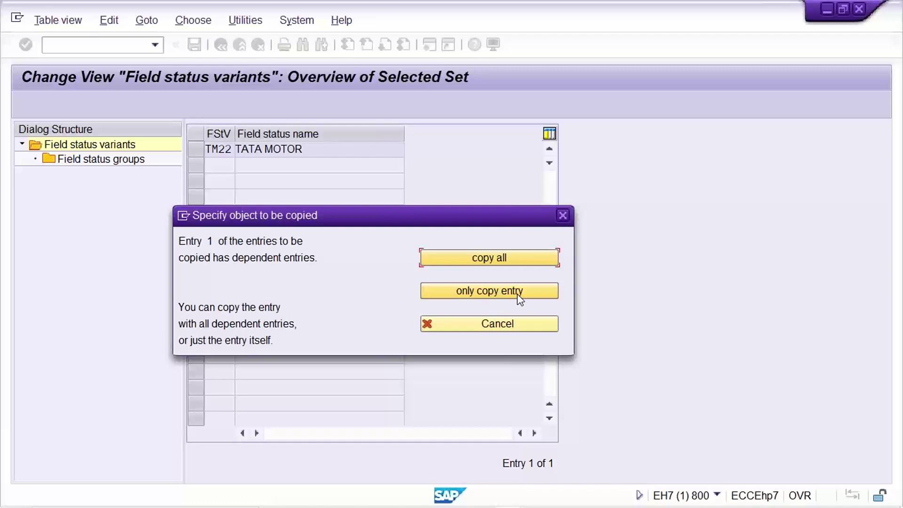
click(512, 264)
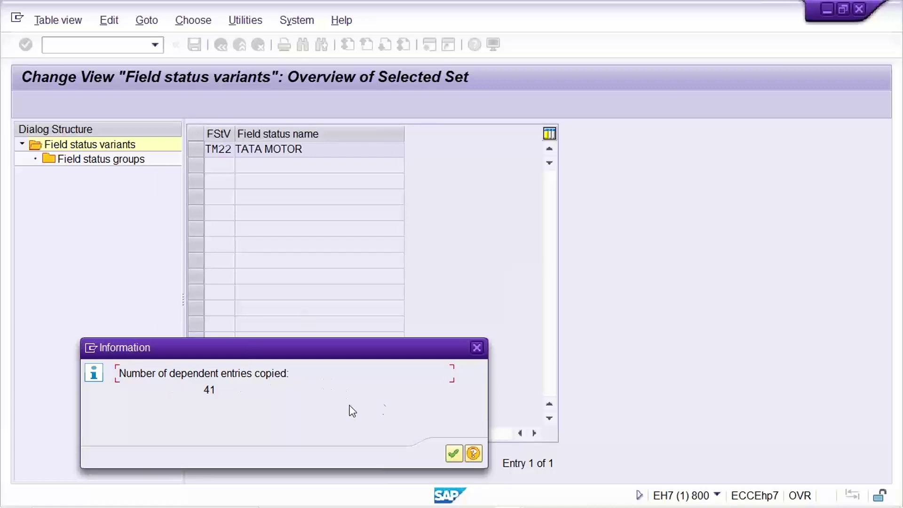
click(453, 455)
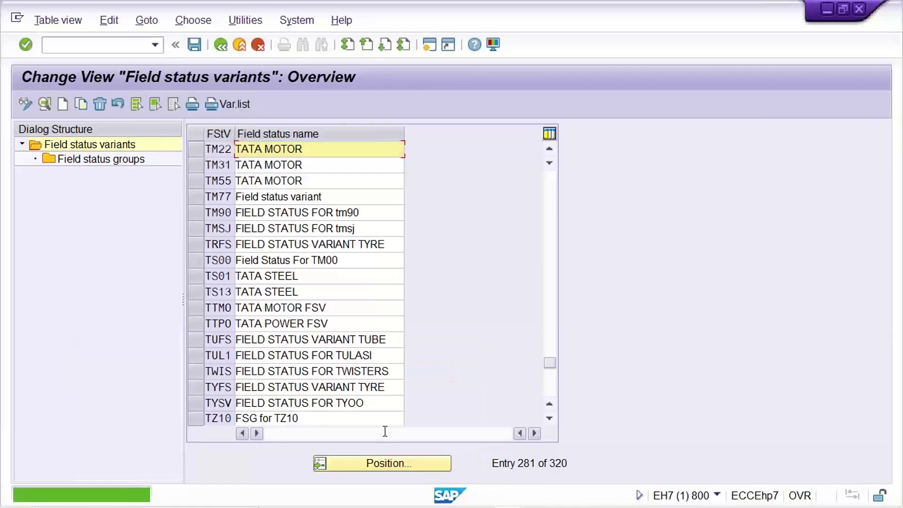
- In variant TM22's field status group G001, make Assignment number and Text optional entries under General data and save
click(192, 150)
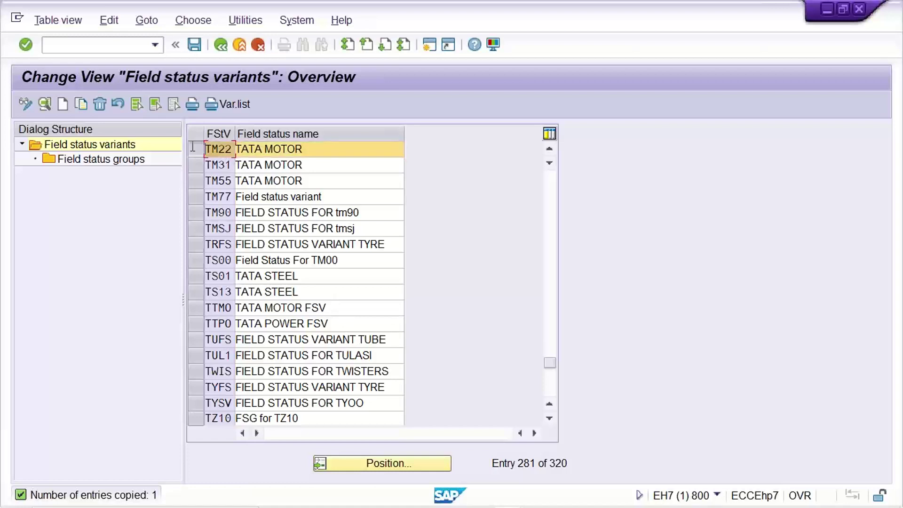
double_click(79, 163)
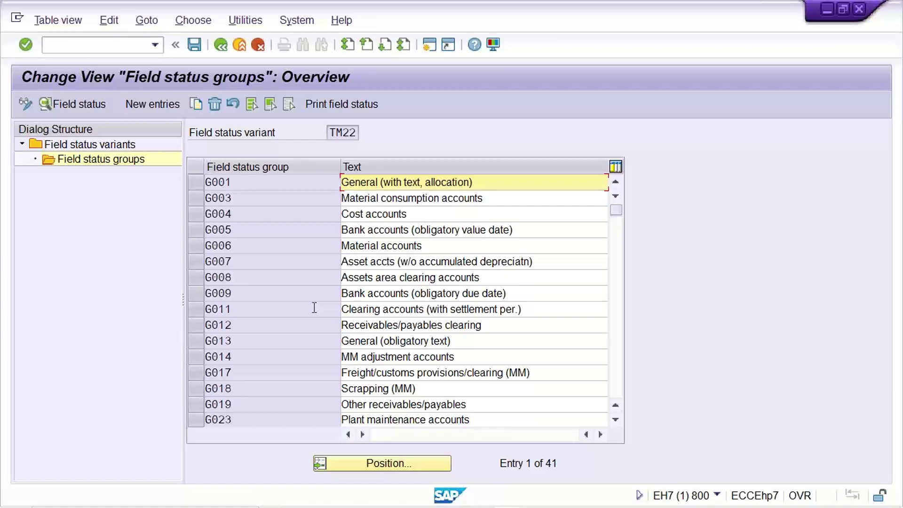
double_click(315, 181)
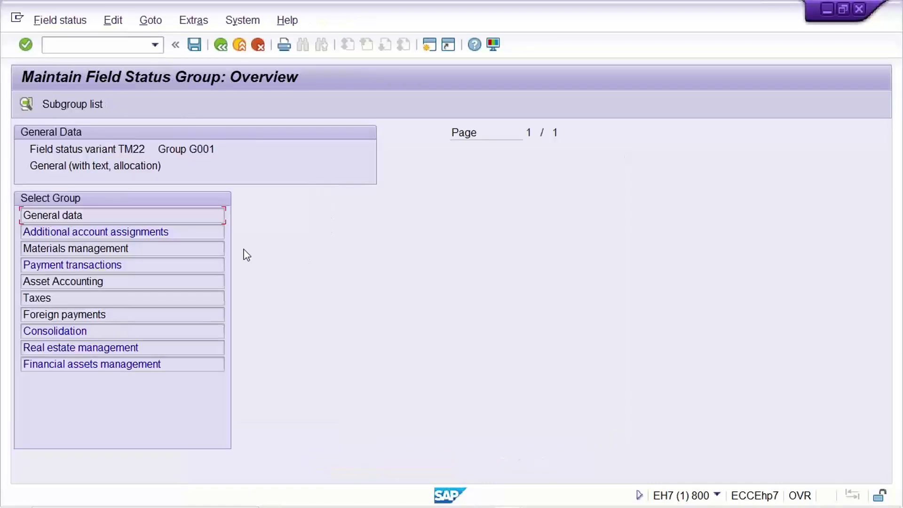
double_click(112, 213)
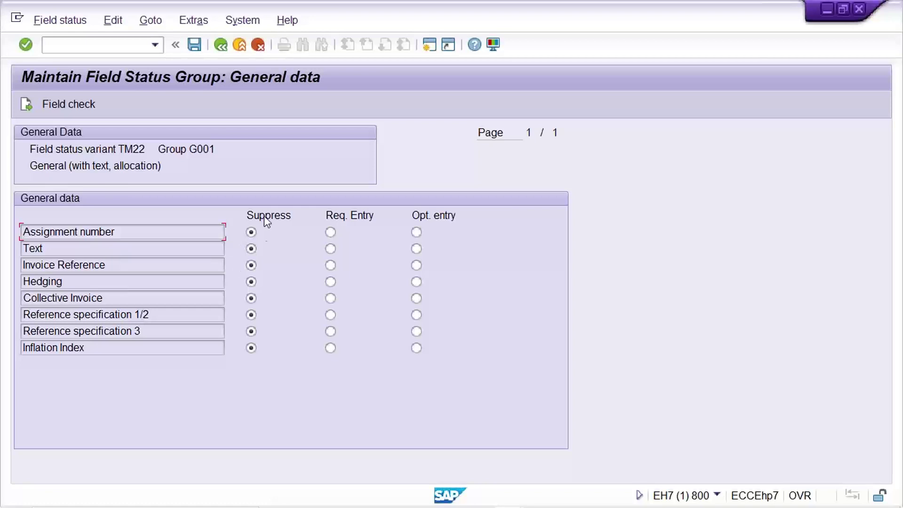
click(416, 232)
click(416, 248)
click(198, 48)
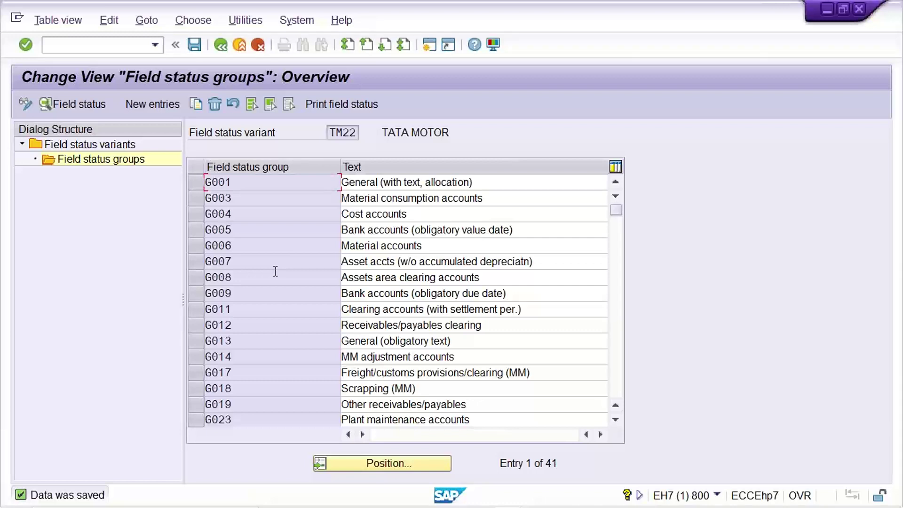
- Switch to transaction OBC5 with /NOBC5 and position the company code list at TM22
click(78, 47)
text(/NO)
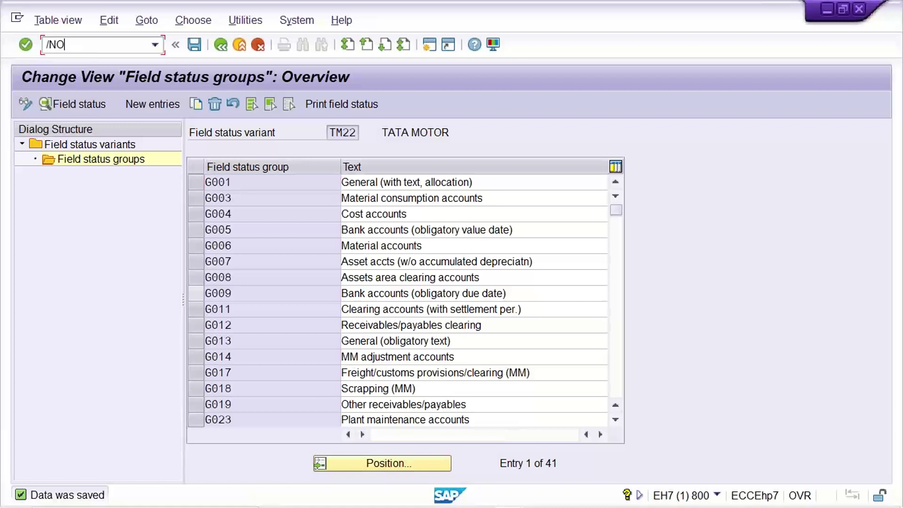
text(BC5)
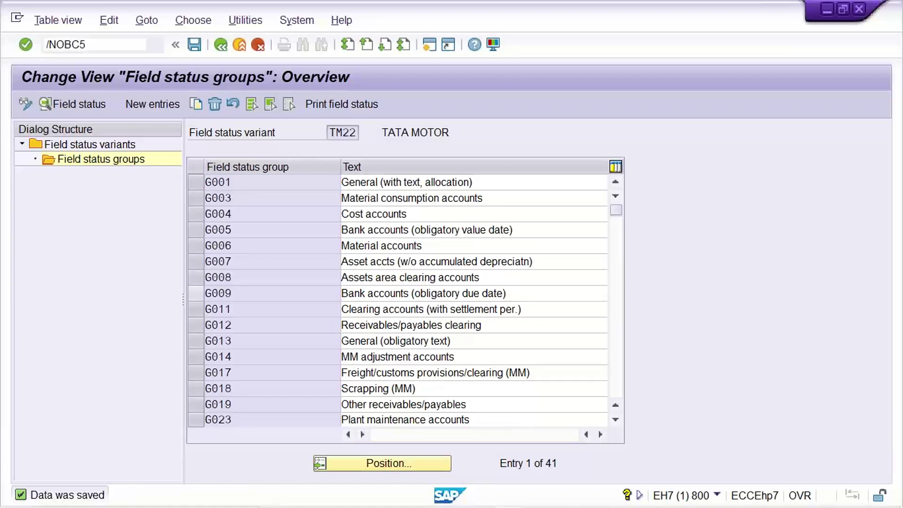
key(Return)
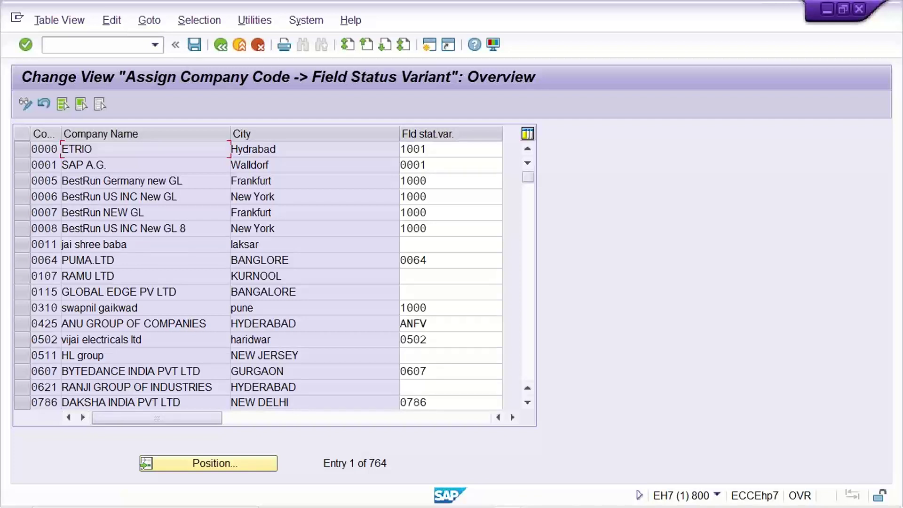
click(213, 465)
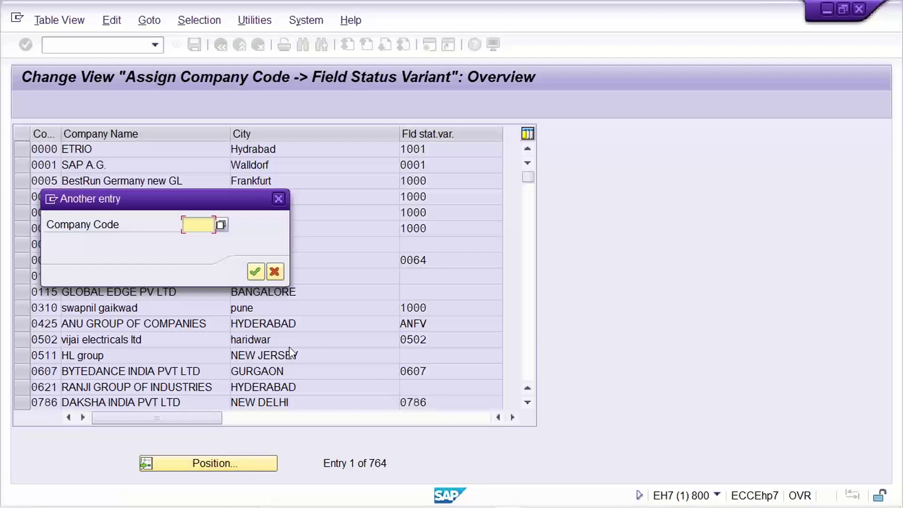
text(TR22)
key(Return)
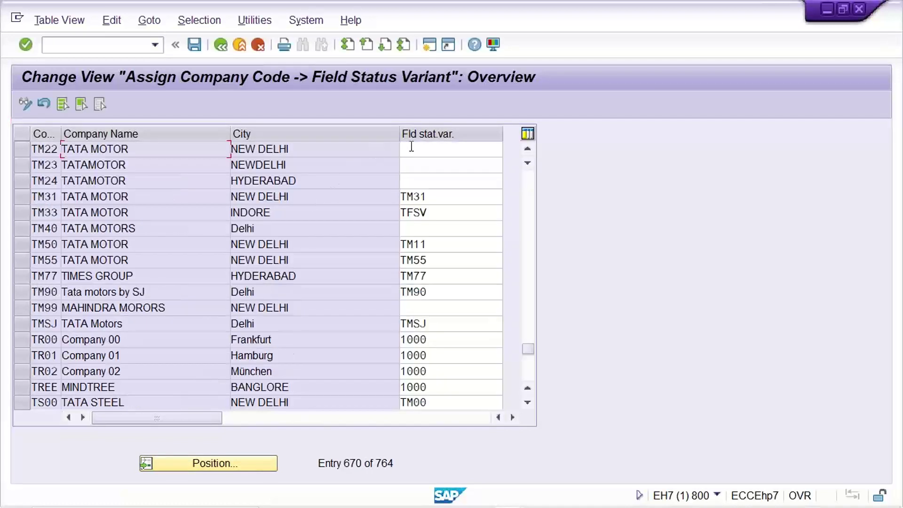
- Assign field status variant TM22 to company code TM22 and save it under the TATA MOTOR customizing request
click(411, 148)
text(TM22)
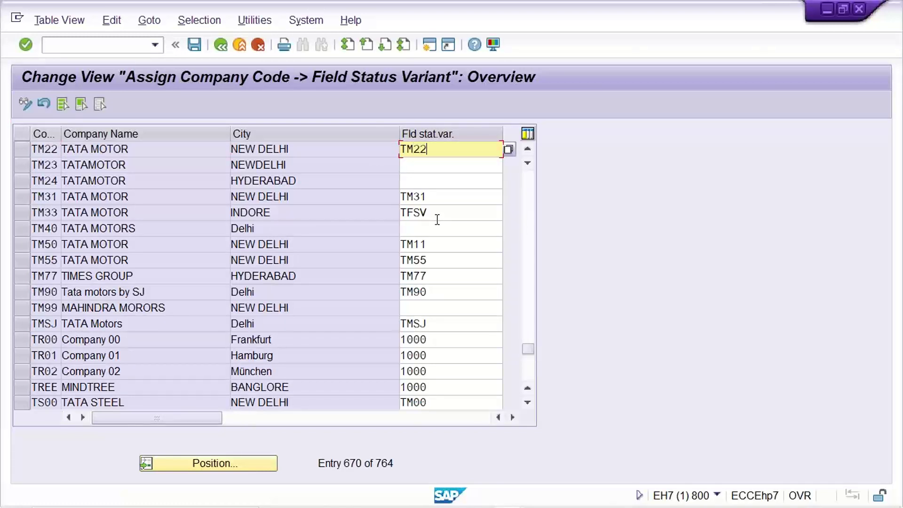
key(ctrl+s)
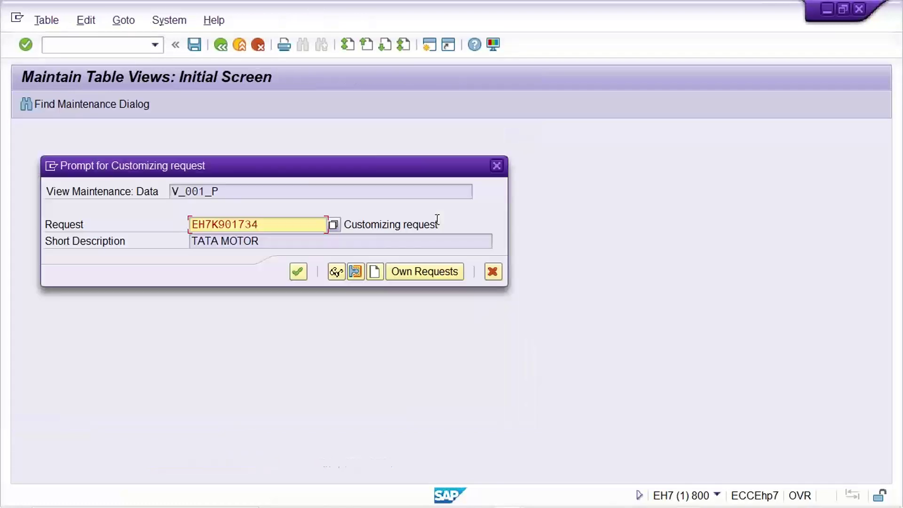
key(Return)
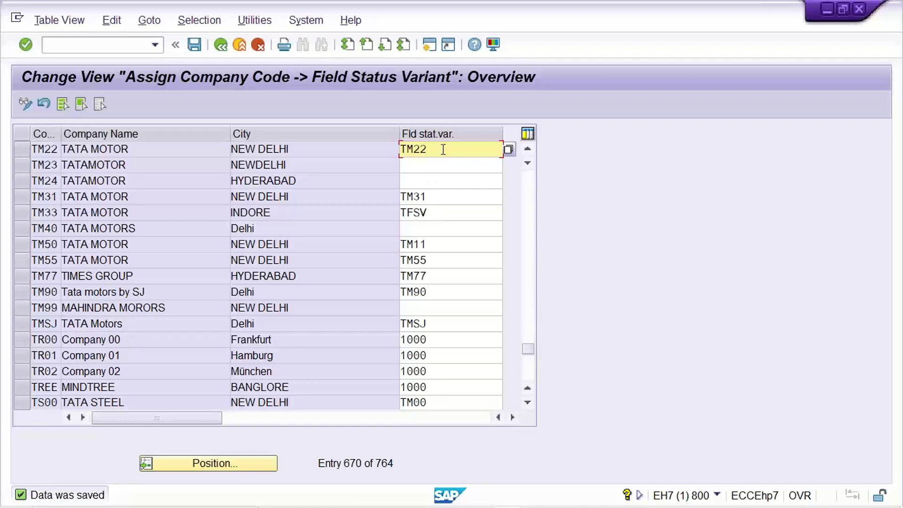
drag(441, 149, 376, 156)
- Switch to the Excel workbook and enter FSV1 in cell H9 and FSV2 in H10 of sheet TM22
mouse_move(651, 484)
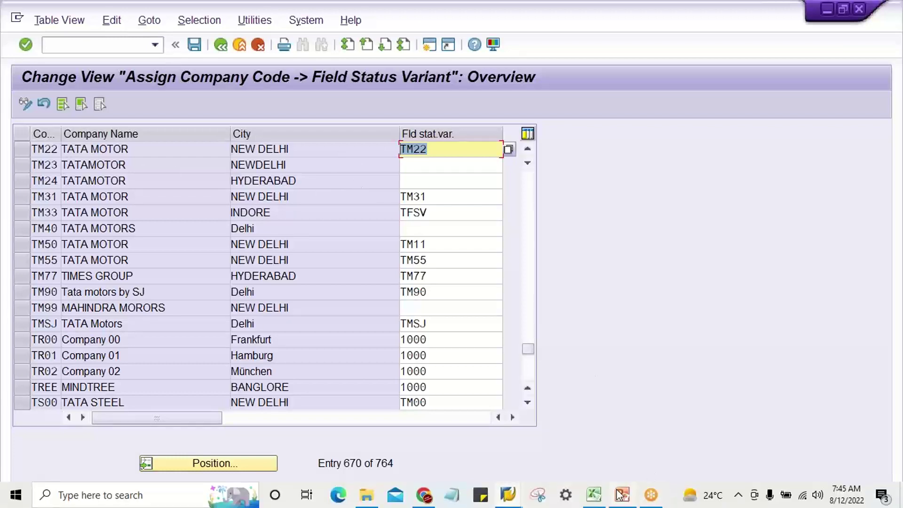
click(593, 493)
click(507, 305)
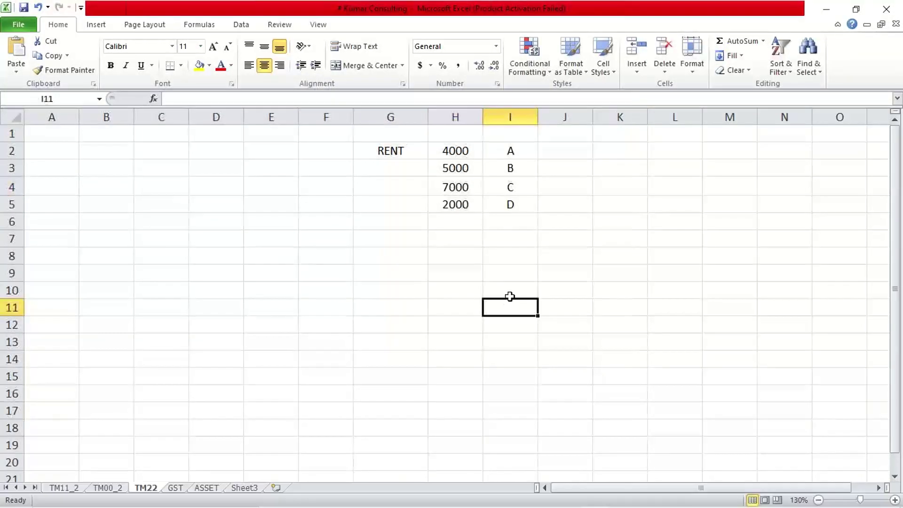
click(430, 267)
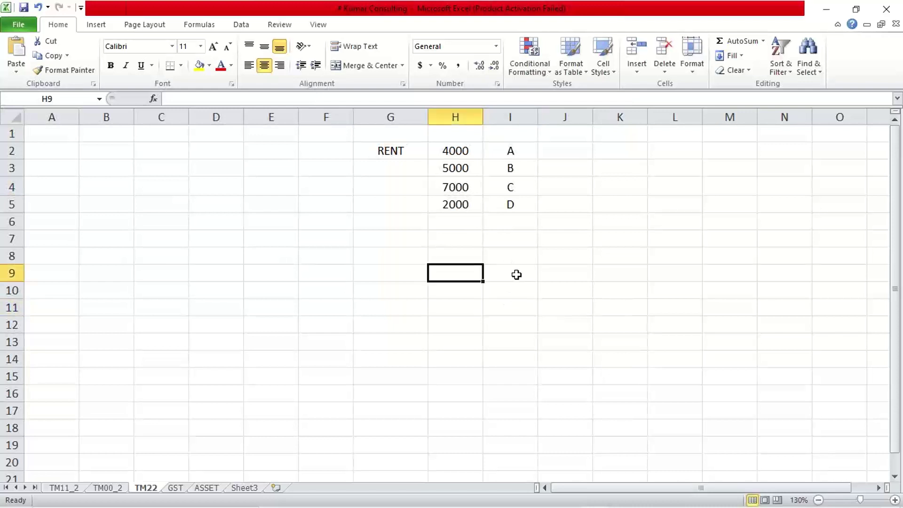
text(FSV1)
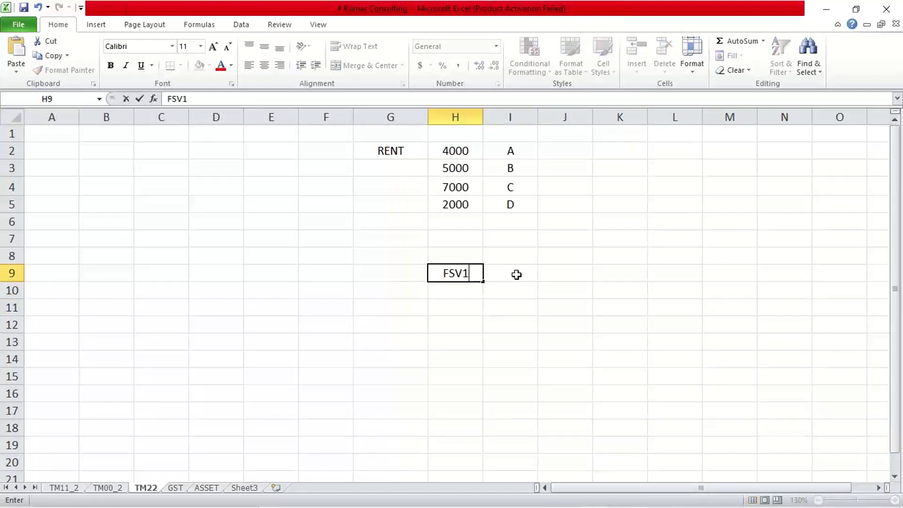
key(Return)
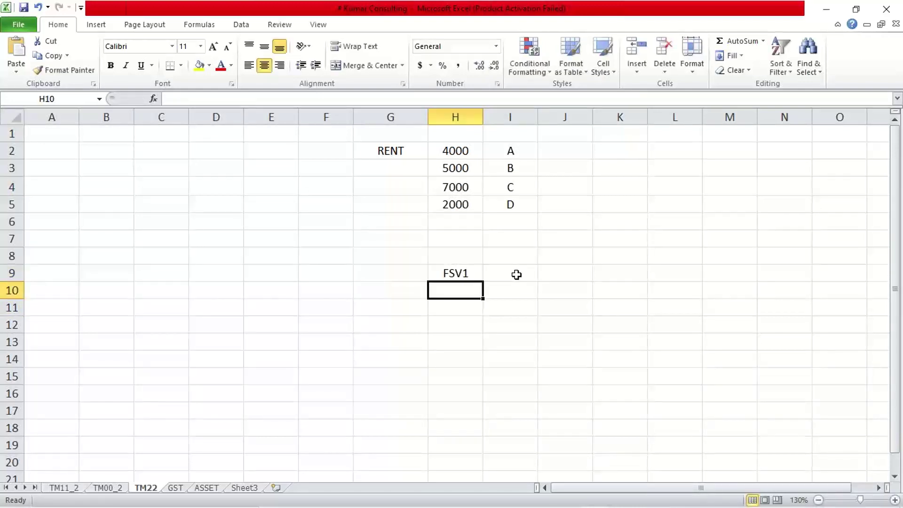
text(FSV2)
key(Return)
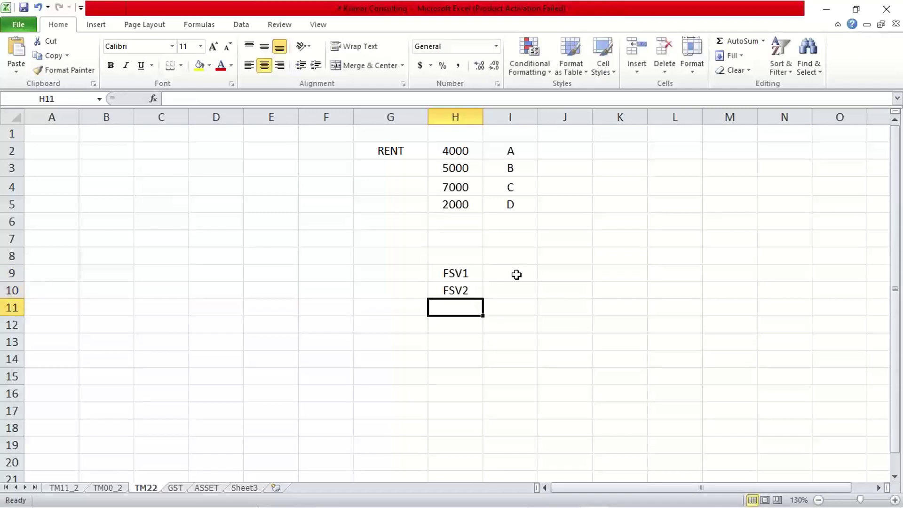
click(458, 275)
click(529, 276)
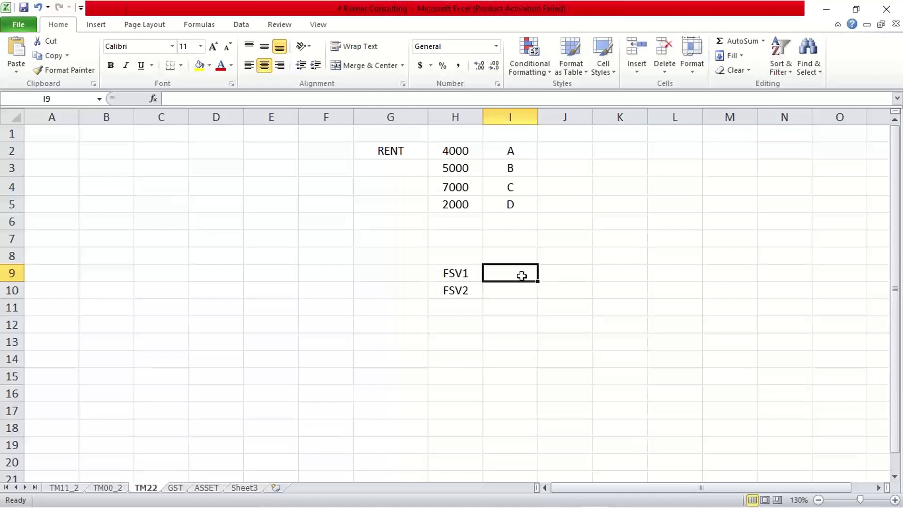
- Enter TEXT - R in cell I9 beside FSV1
text(TE)
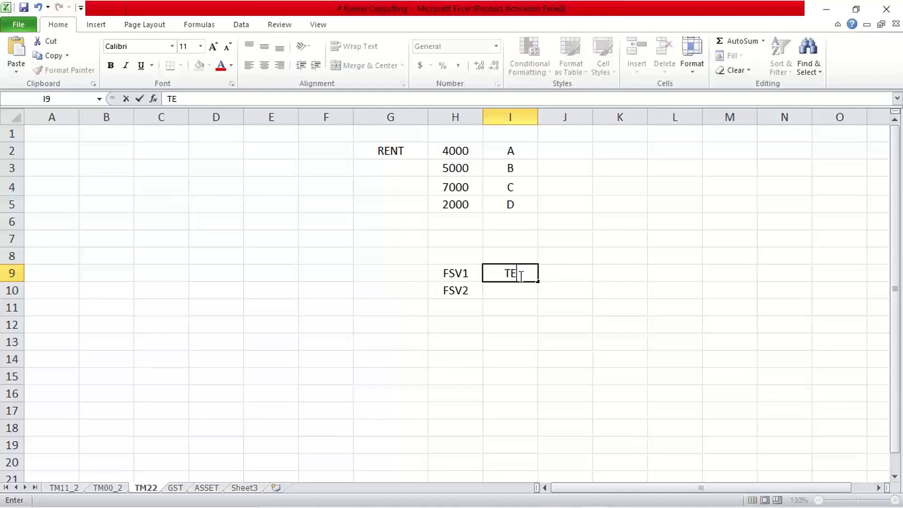
text(XT - R)
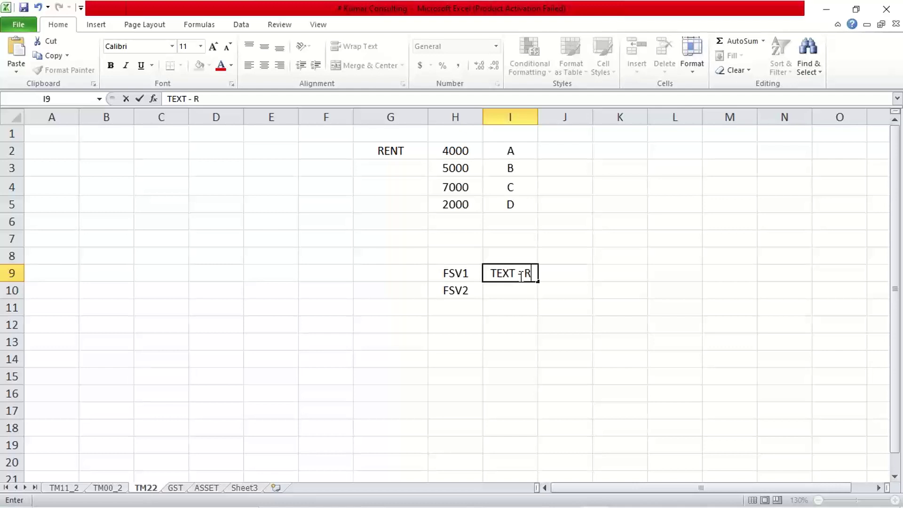
key(Return)
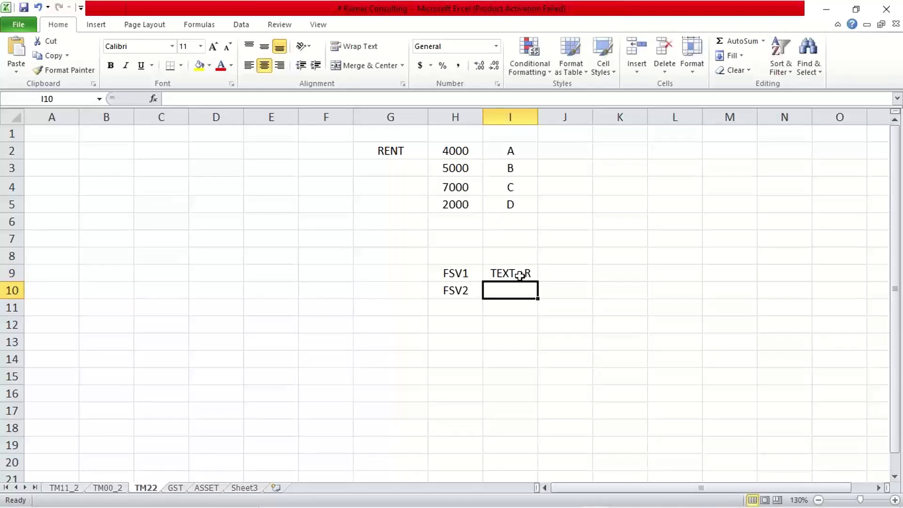
- Enter TM22 in cell G9 beside FSV1 and clear that cell again
click(450, 275)
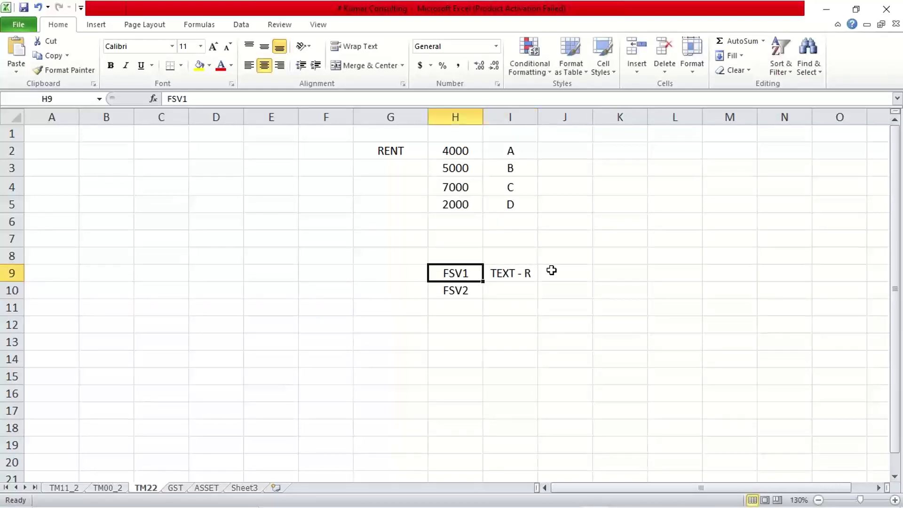
click(524, 269)
click(426, 272)
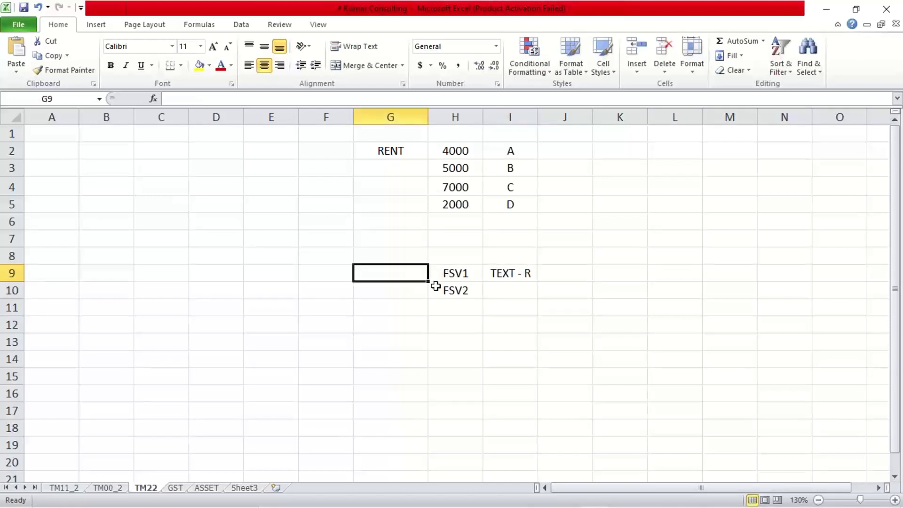
text(TM22)
key(Return)
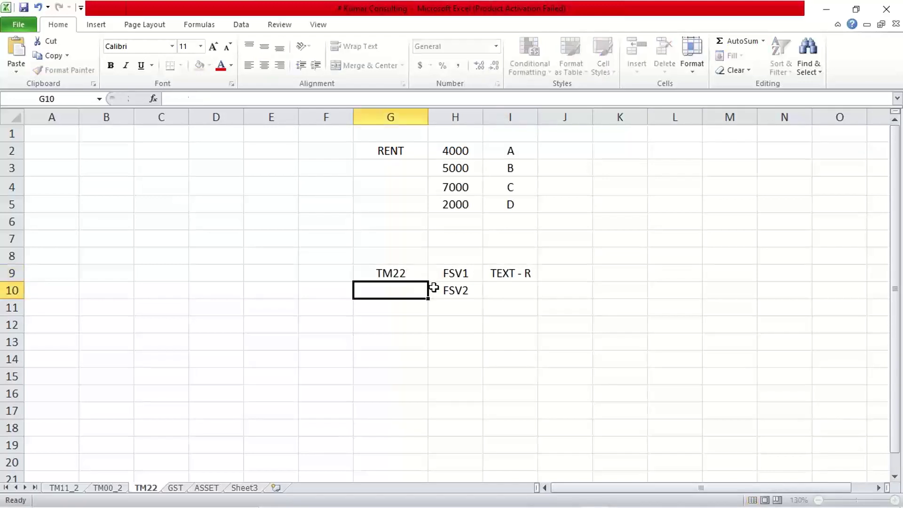
click(447, 272)
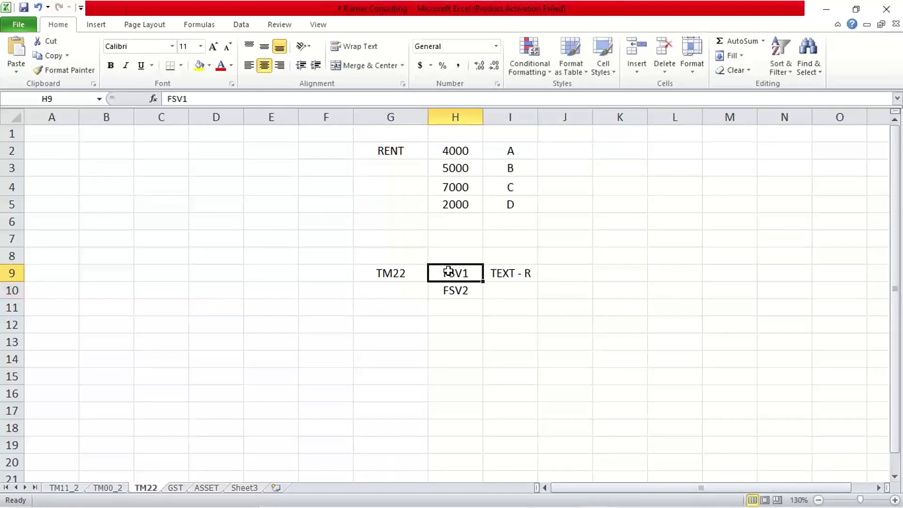
click(501, 270)
click(465, 270)
click(379, 275)
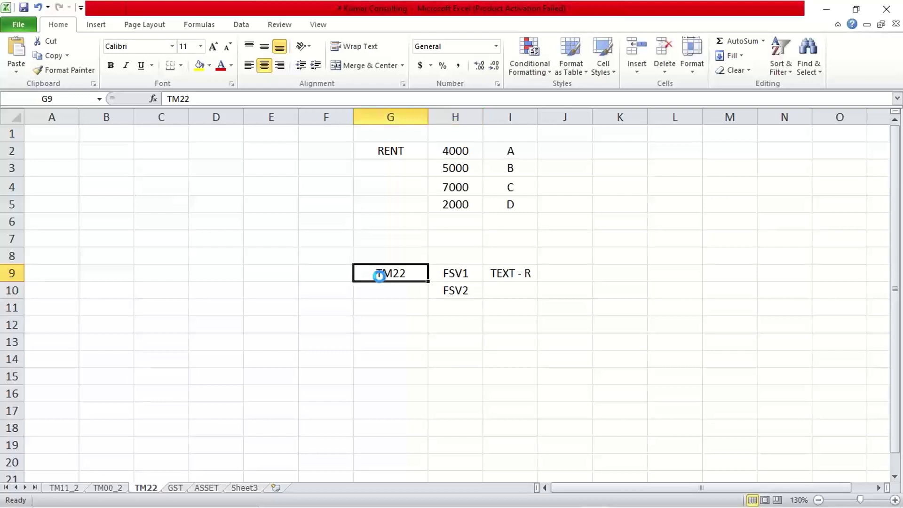
key(Delete)
- Enter TM22 in cell G10 beside FSV2
click(418, 293)
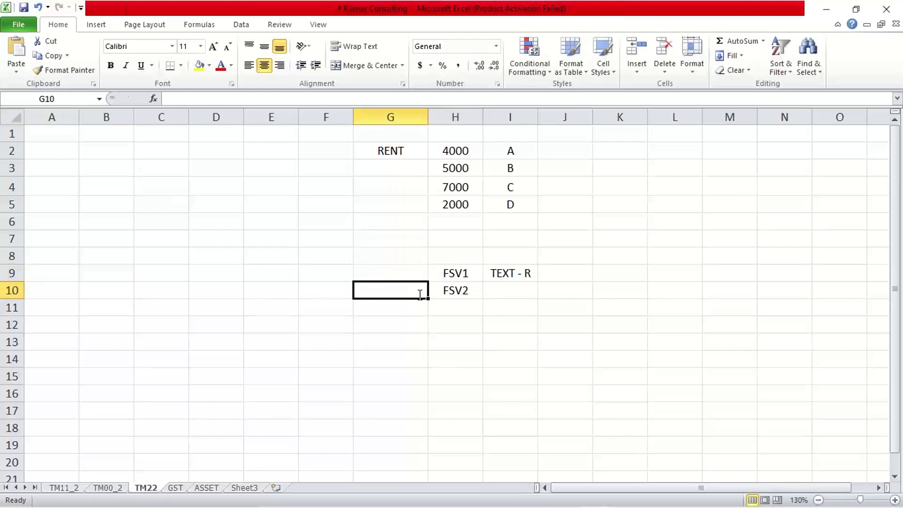
text(TM22)
key(Return)
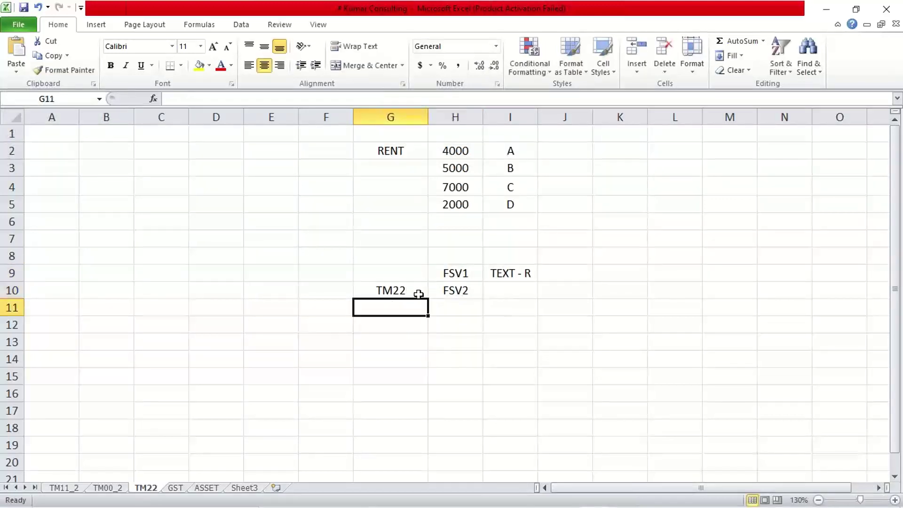
click(440, 295)
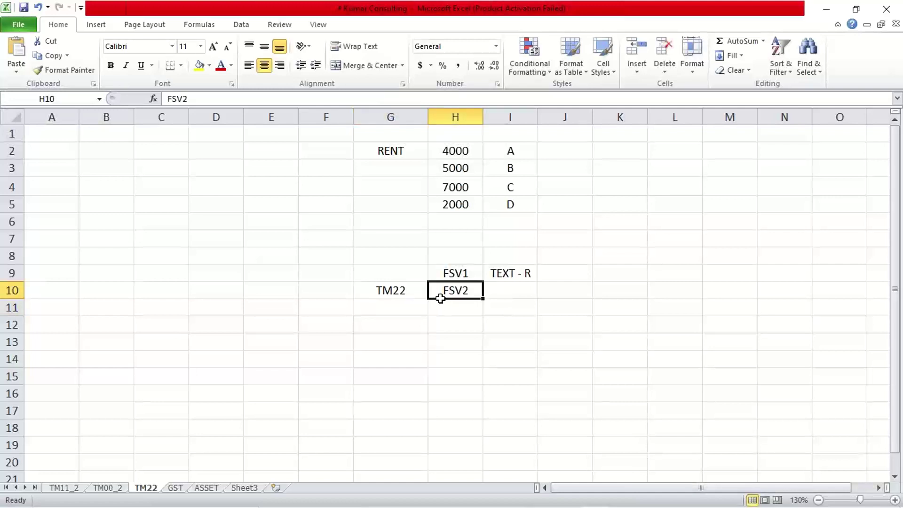
click(402, 289)
click(441, 286)
drag(484, 268, 468, 275)
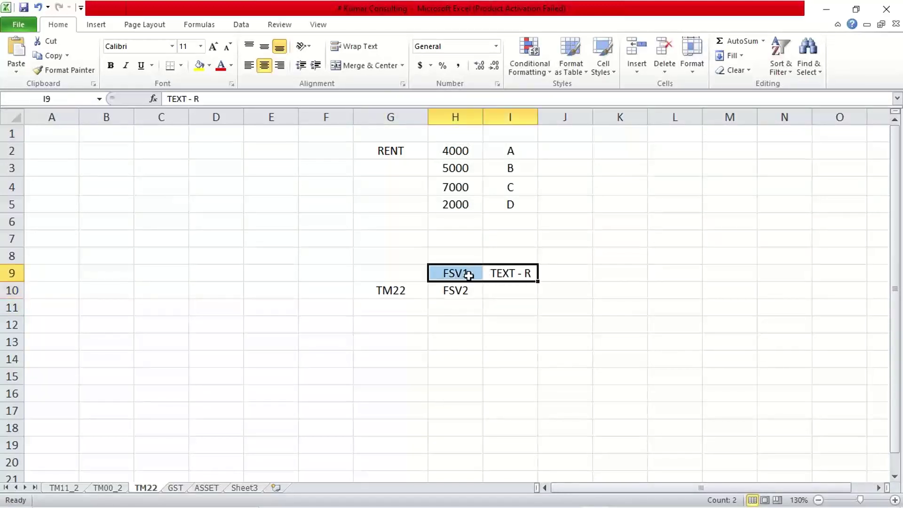
click(455, 292)
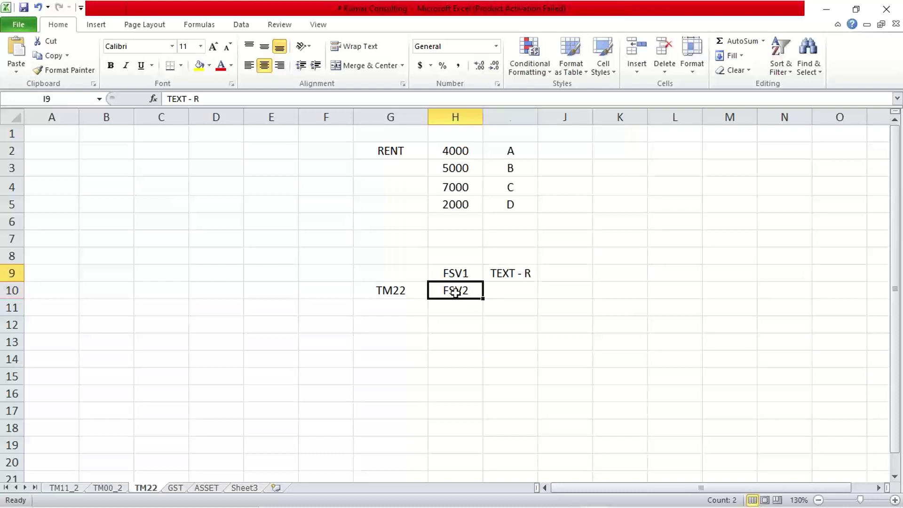
click(399, 295)
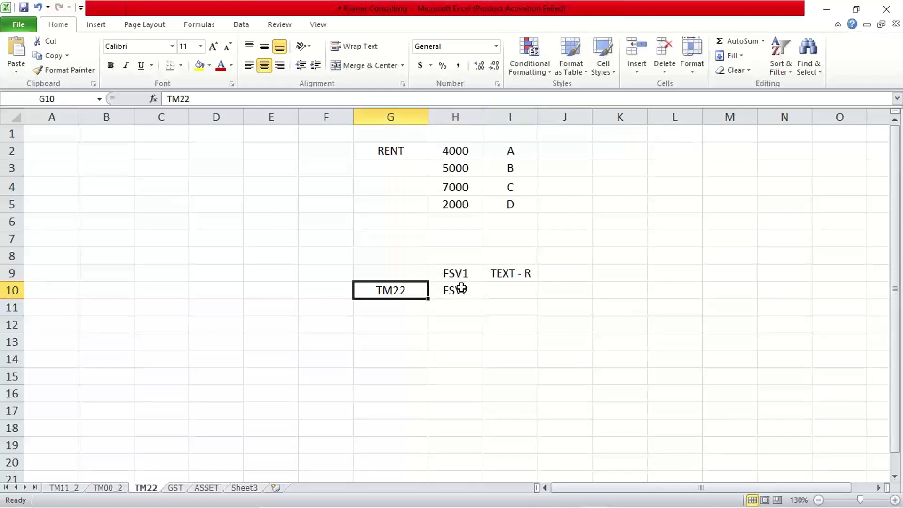
click(461, 288)
click(413, 288)
click(451, 288)
click(397, 291)
click(430, 292)
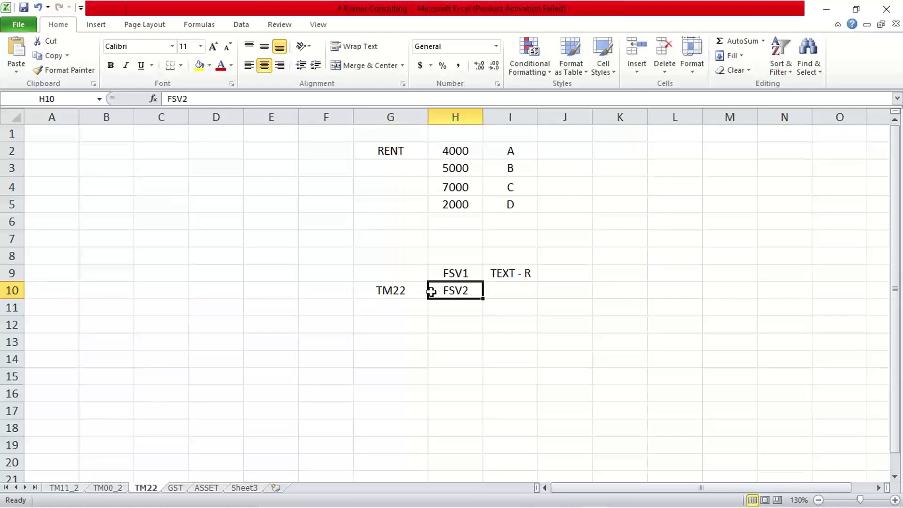
click(462, 272)
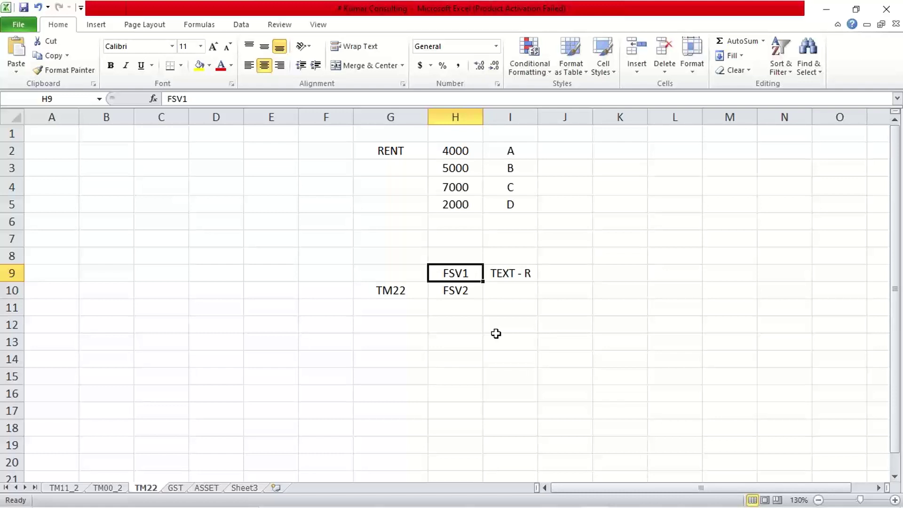
- Switch to the SAP window and open transaction OBC4 with /NOBC4
mouse_move(598, 506)
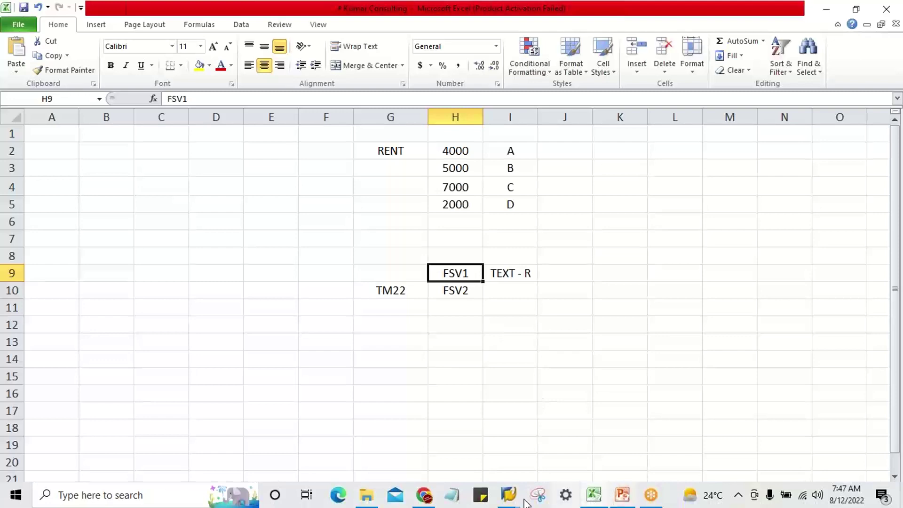
mouse_move(509, 495)
click(566, 425)
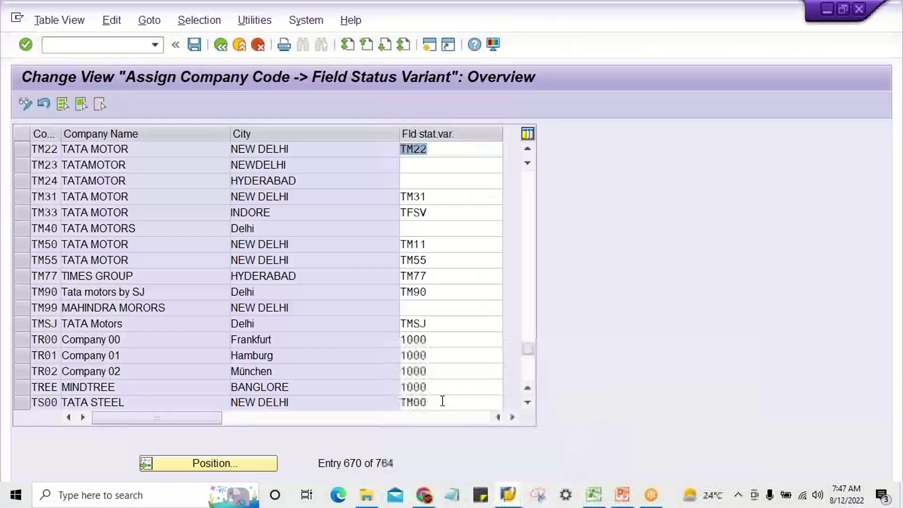
click(155, 45)
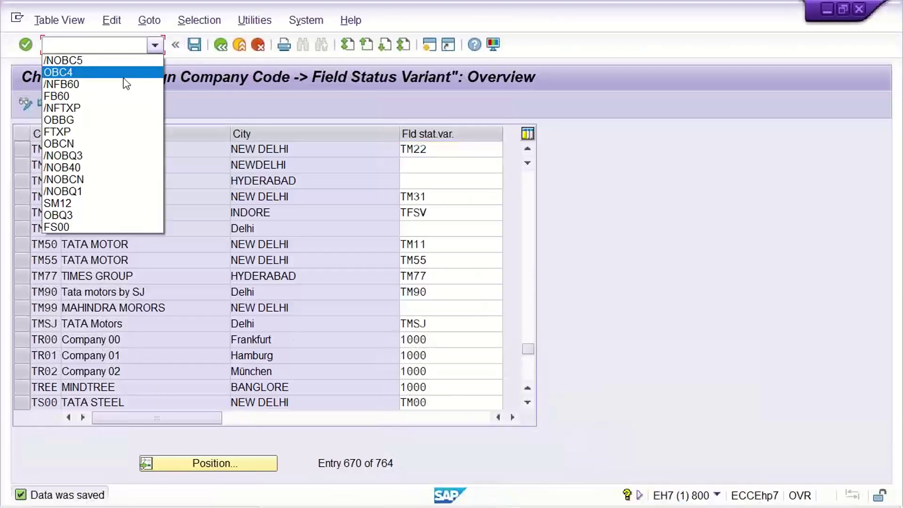
click(123, 76)
key(Home)
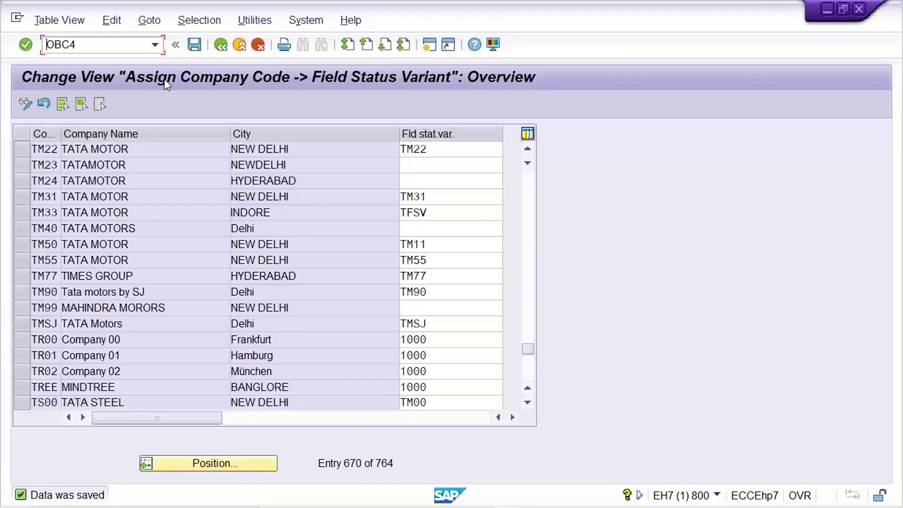
text(/N)
key(Return)
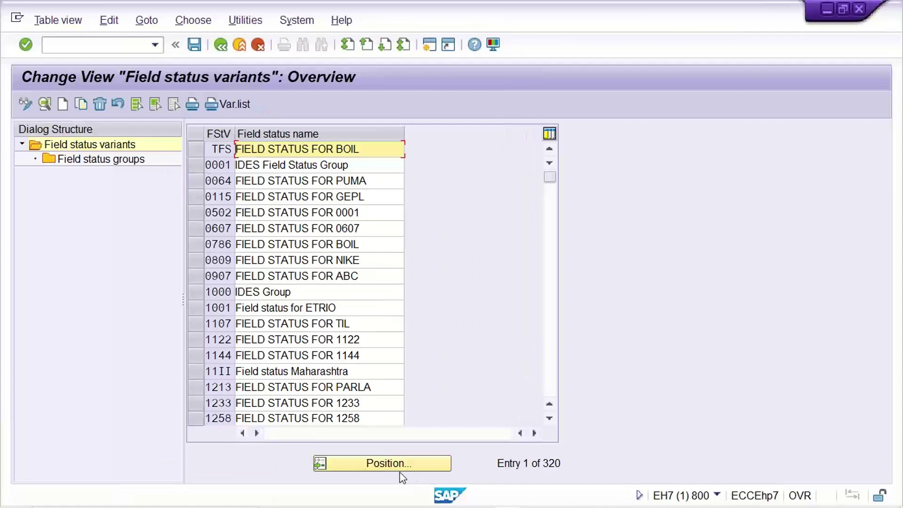
- Position the field status variant list at TM22 and open that variant's field status groups
click(397, 466)
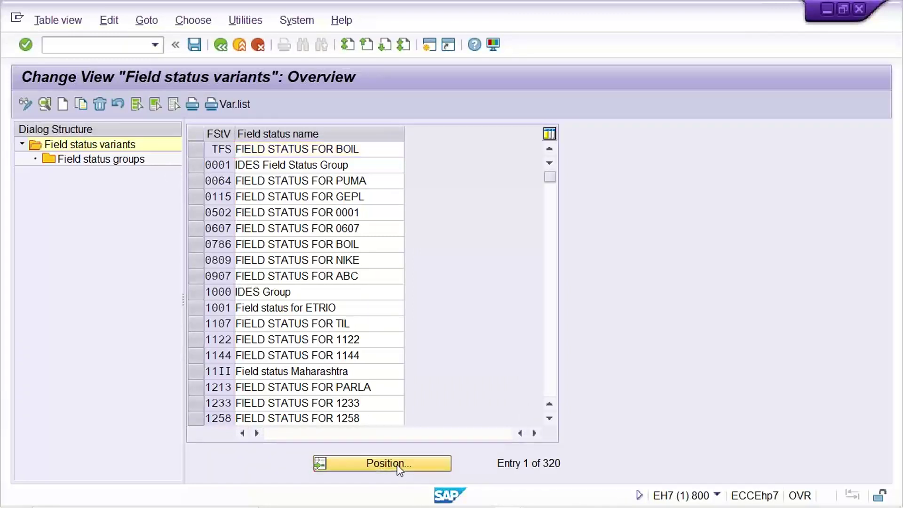
key(Down)
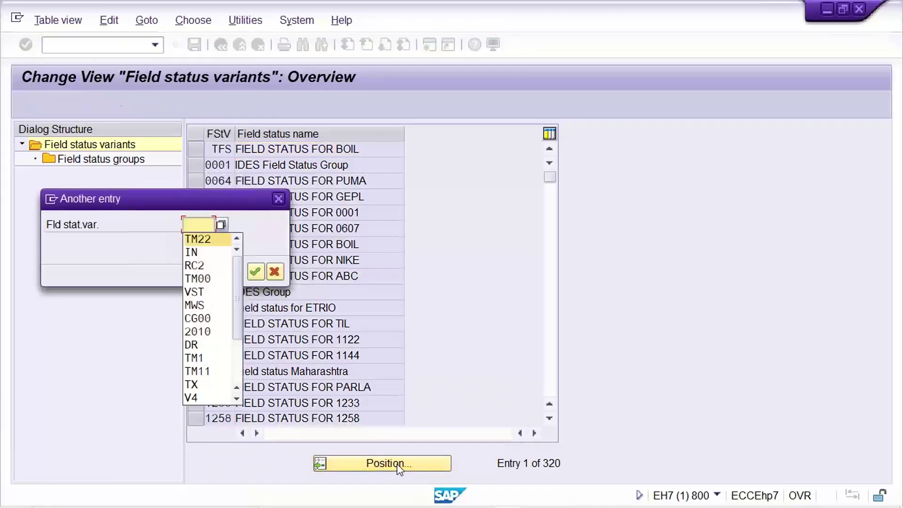
key(Return)
key(Return)
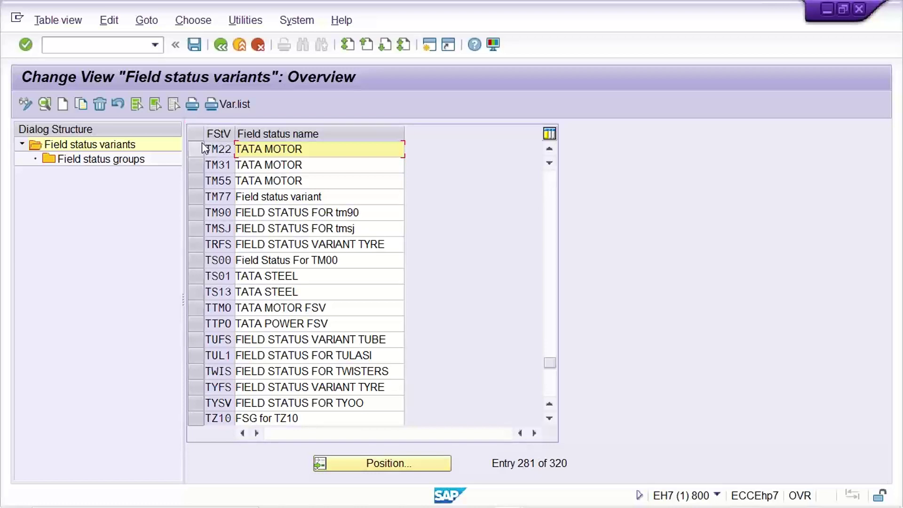
click(207, 149)
double_click(98, 159)
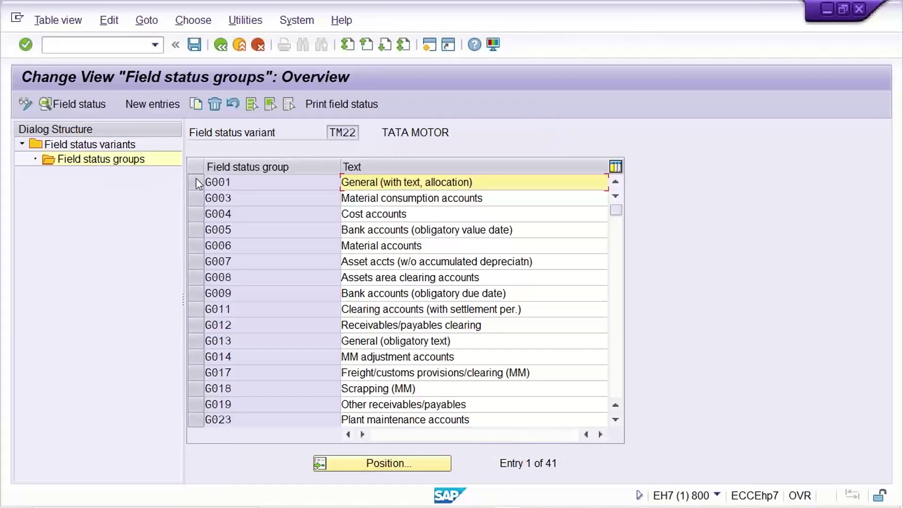
- Examine the General data field settings of field status group G001 and return to the group list
double_click(242, 184)
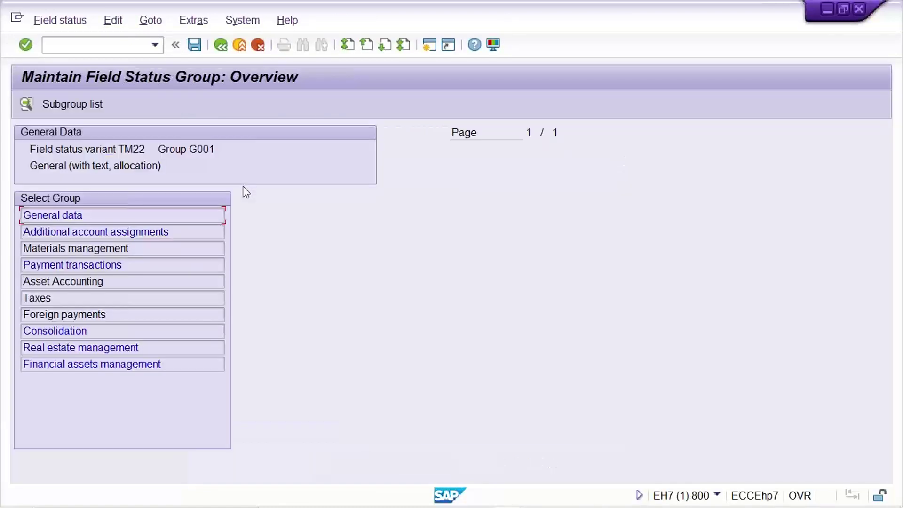
double_click(146, 218)
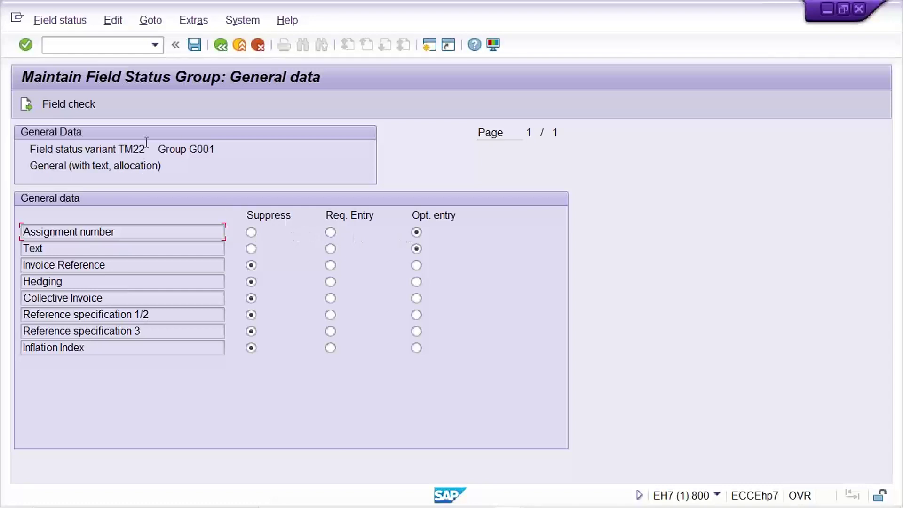
click(146, 281)
click(222, 49)
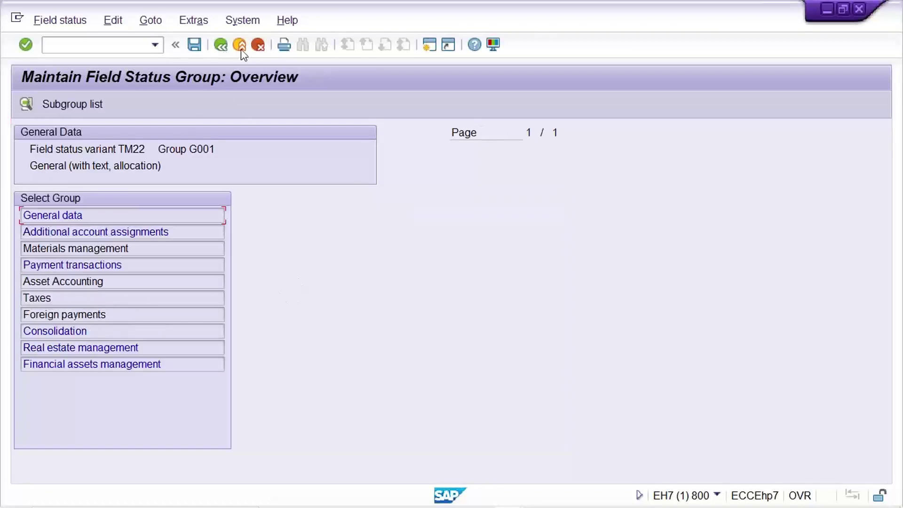
click(220, 45)
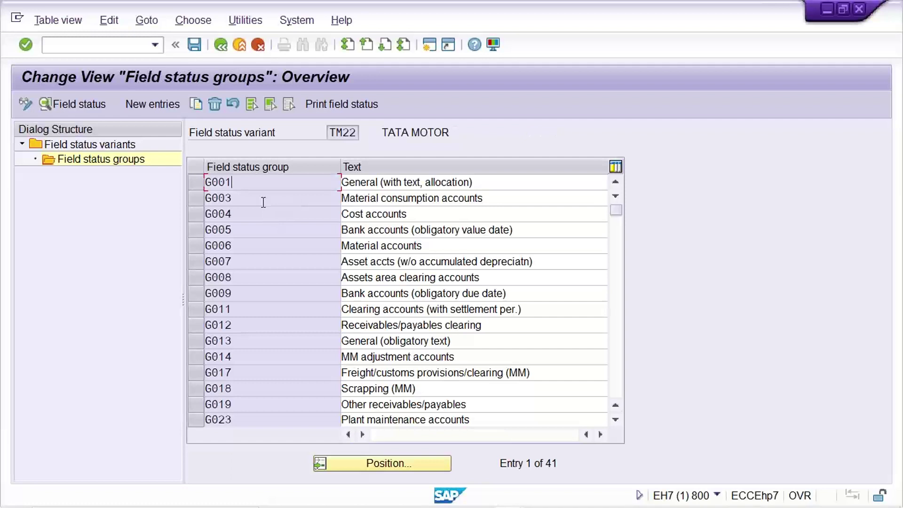
- Open the General data settings of field status group G003, Material consumption accounts
click(259, 193)
double_click(259, 200)
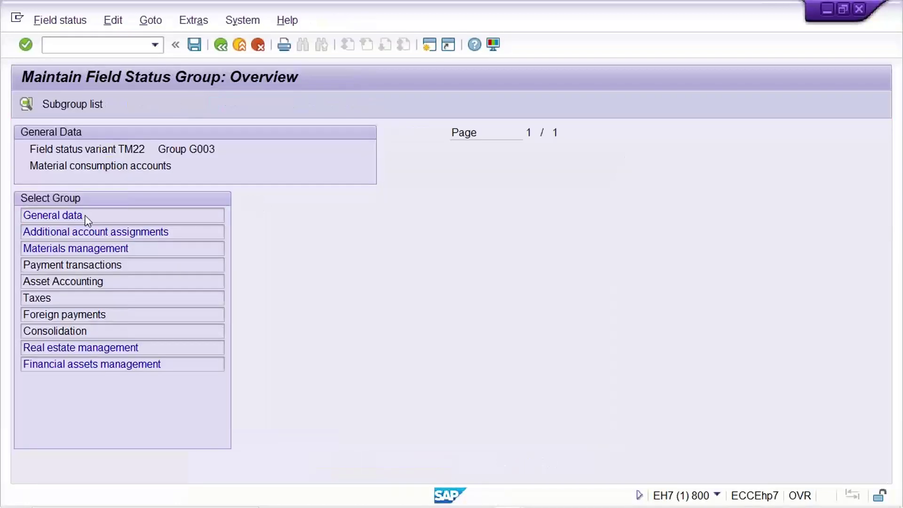
double_click(86, 216)
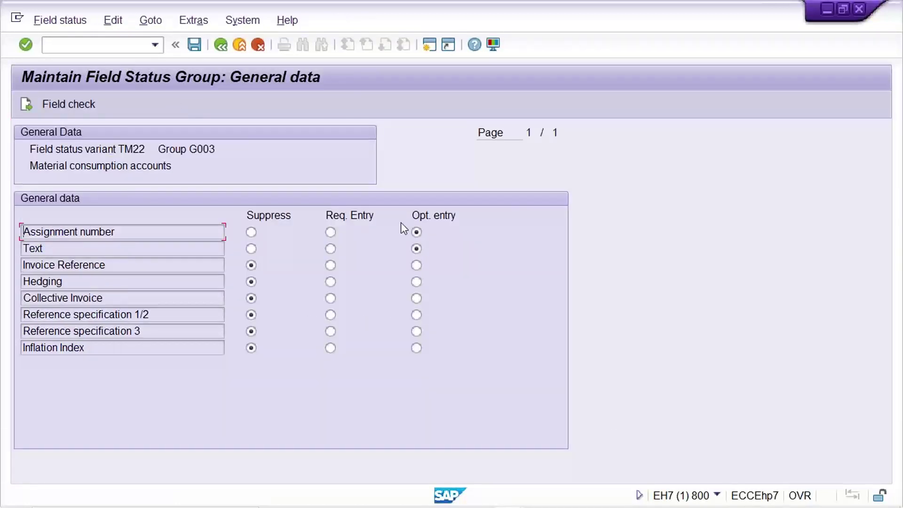